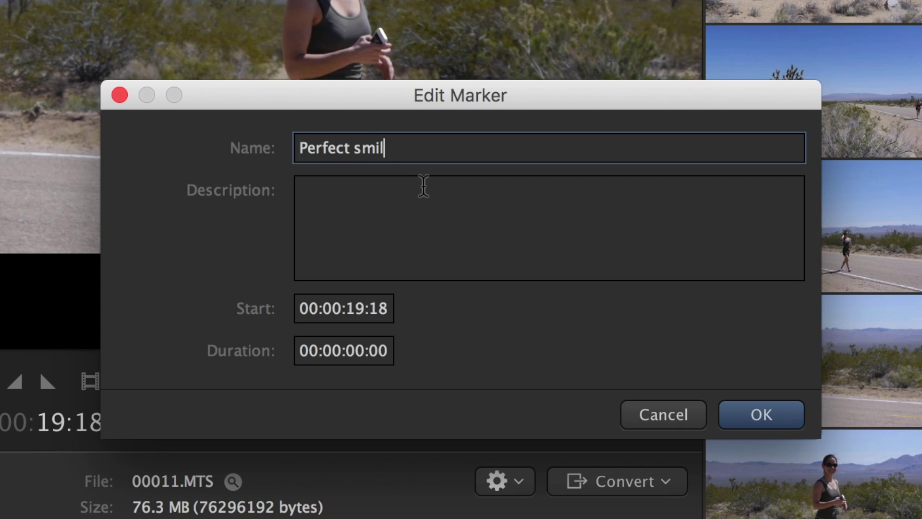
- Enter 'Perfect smile' as the name of the 00:00:19:18 marker and confirm it
{"action": "type", "text": "e"}
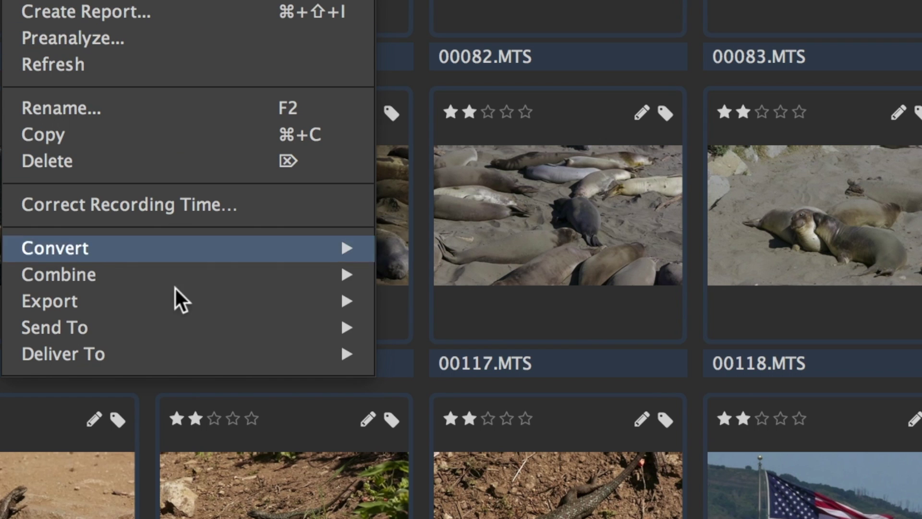
{"action": "mouse_move", "coordinate": [260, 333]}
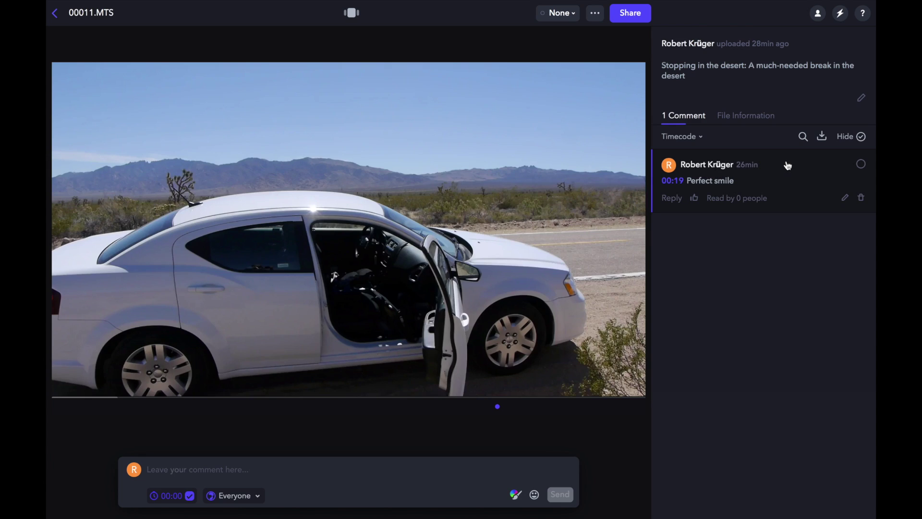
- Seek 00011.MTS to 00:19 using the 'Perfect smile' comment in Frame.io
{"action": "left_click", "coordinate": [787, 165]}
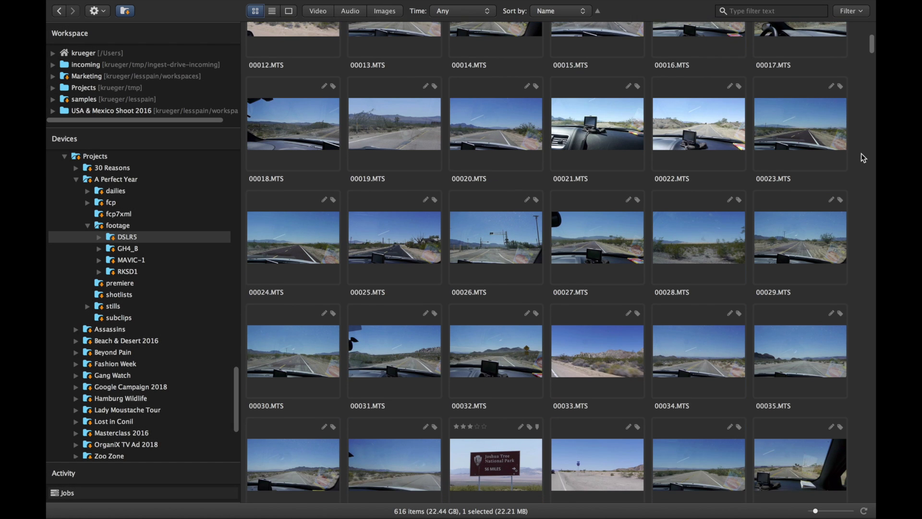
- Scroll the DSLR5 thumbnail grid down to bring clips 00080–00083.MTS into view
{"action": "scroll", "coordinate": [863, 154], "scroll_direction": "down", "scroll_amount": 15}
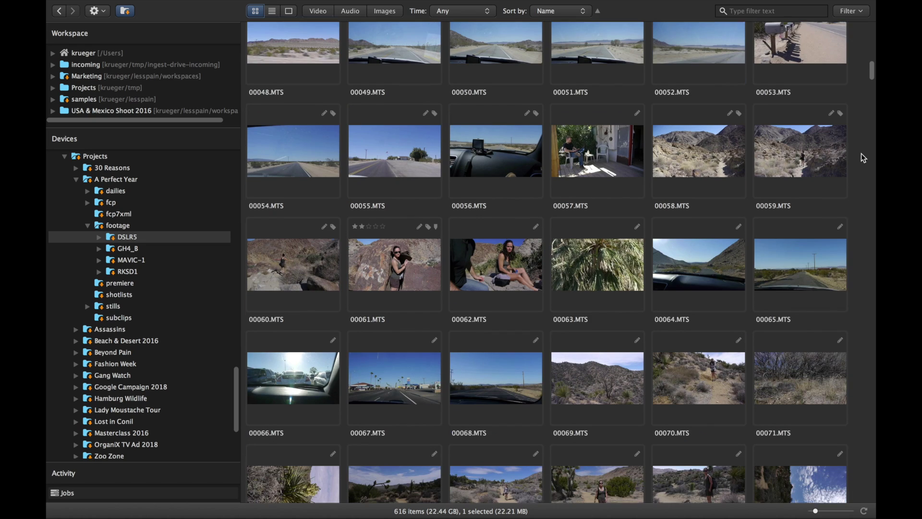
{"action": "scroll", "coordinate": [862, 153], "scroll_direction": "down", "scroll_amount": 8}
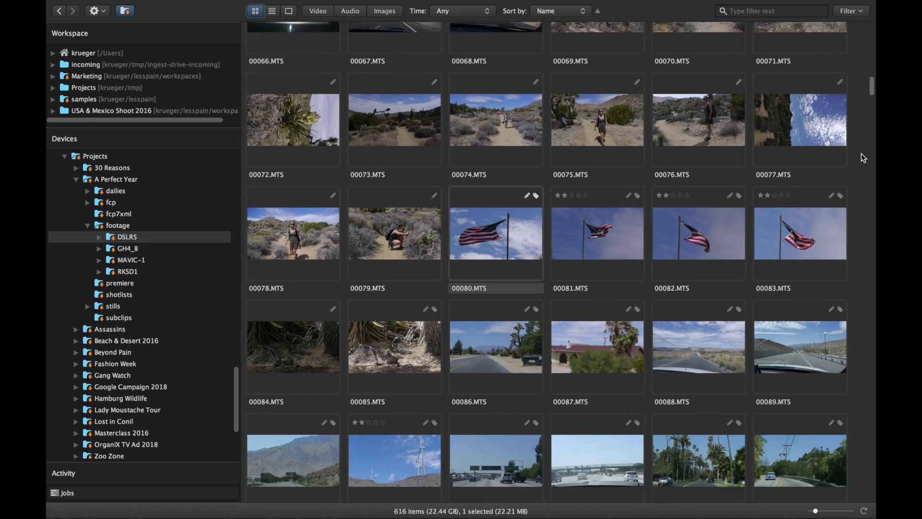
{"action": "scroll", "coordinate": [862, 153], "scroll_direction": "down", "scroll_amount": 2}
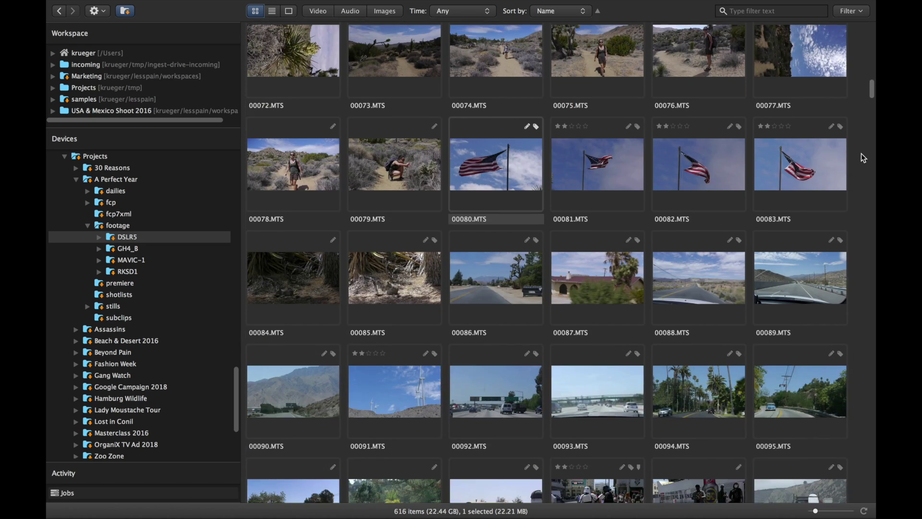
- Rate clip 00080.MTS three stars and title it 'Flag in the wind'
{"action": "double_click", "coordinate": [500, 205]}
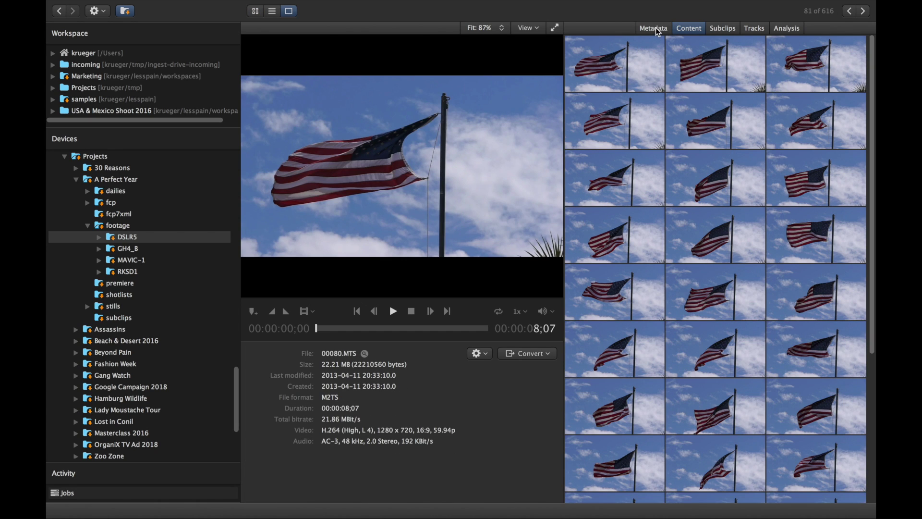
{"action": "left_click", "coordinate": [657, 28]}
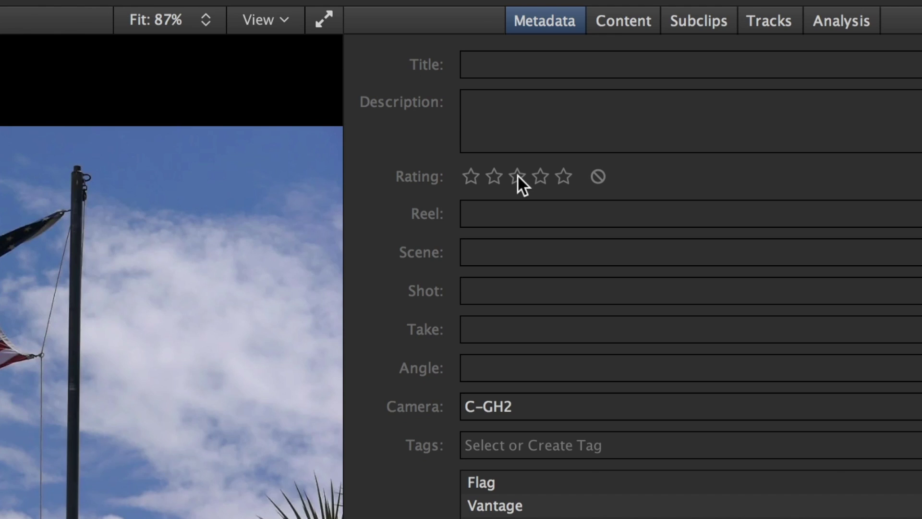
{"action": "left_click", "coordinate": [641, 99]}
{"action": "left_click", "coordinate": [486, 72]}
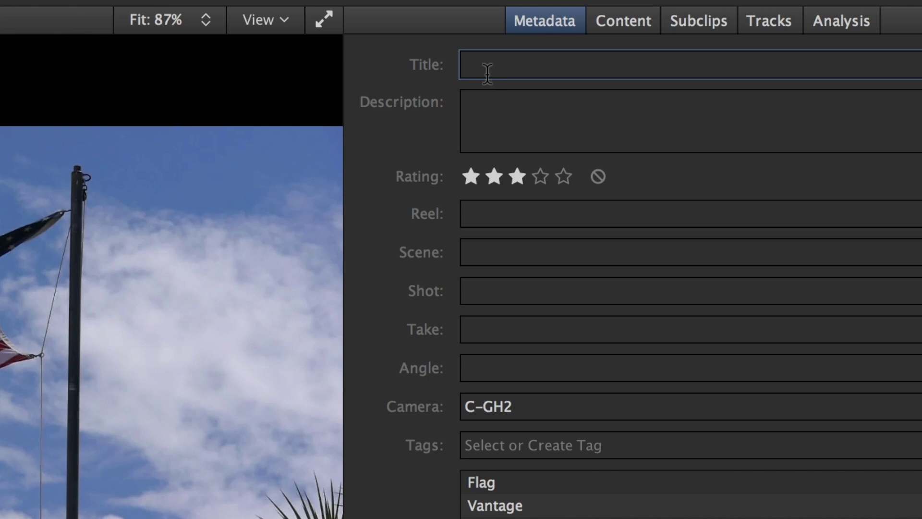
{"action": "type", "text": "Flag in the wind"}
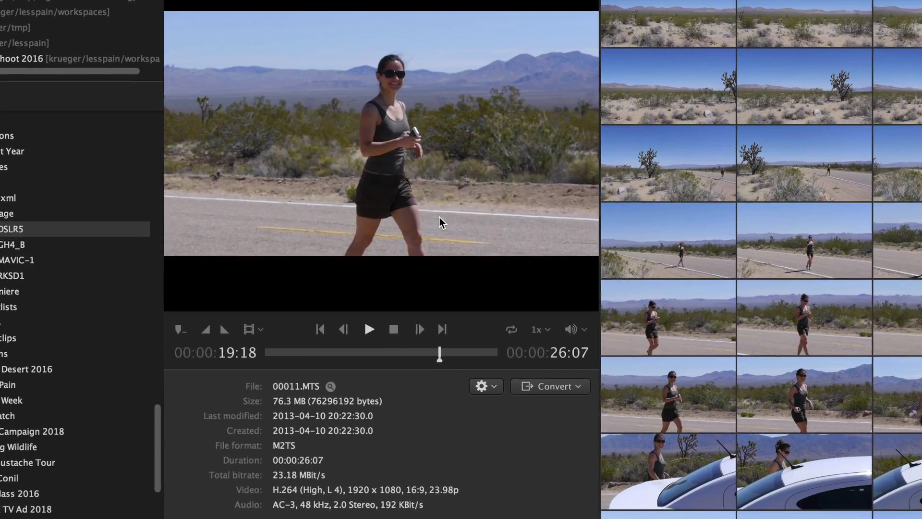
- Enter 'mPerfect smile', then select all 23 filtered clips and open their actions menu
{"action": "type", "text": "mPerfect smile"}
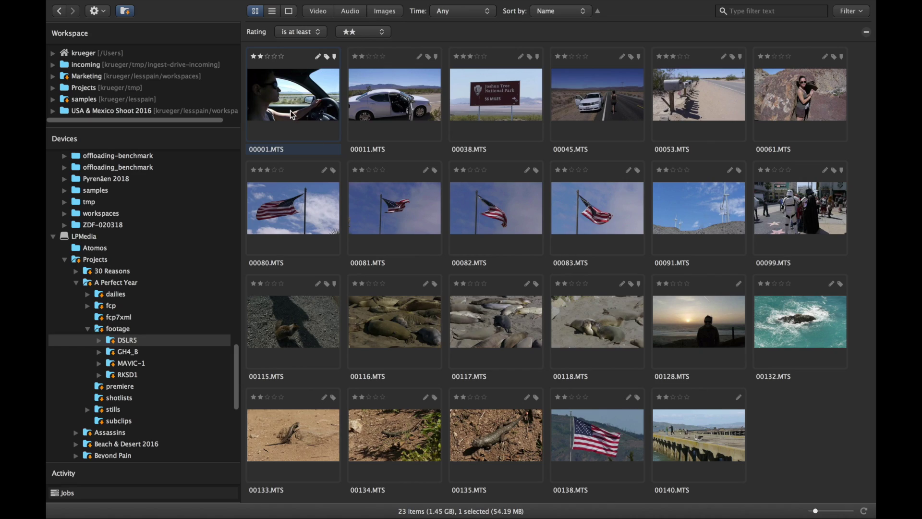
{"action": "key", "text": "ctrl+a"}
{"action": "right_click", "coordinate": [292, 114]}
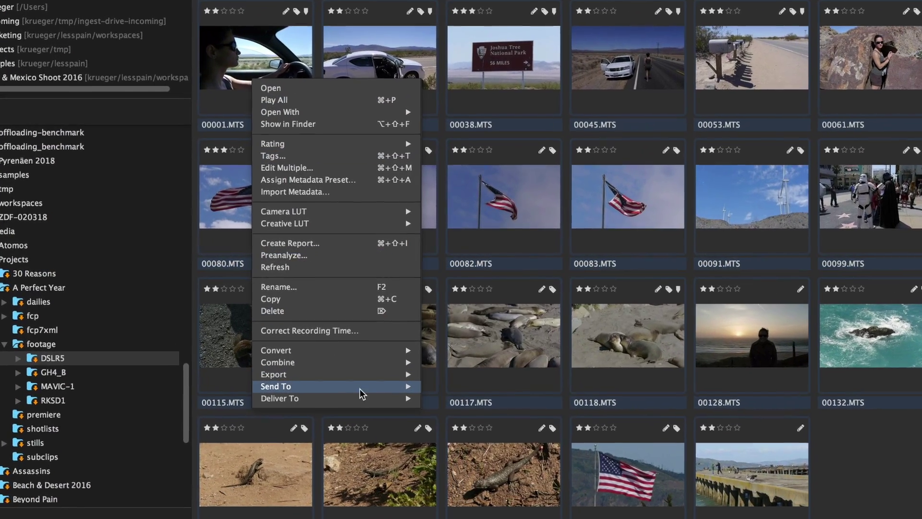
- Send the selected clips to Frame.io and change the delivery title to 'Day 3'
{"action": "mouse_move", "coordinate": [387, 369]}
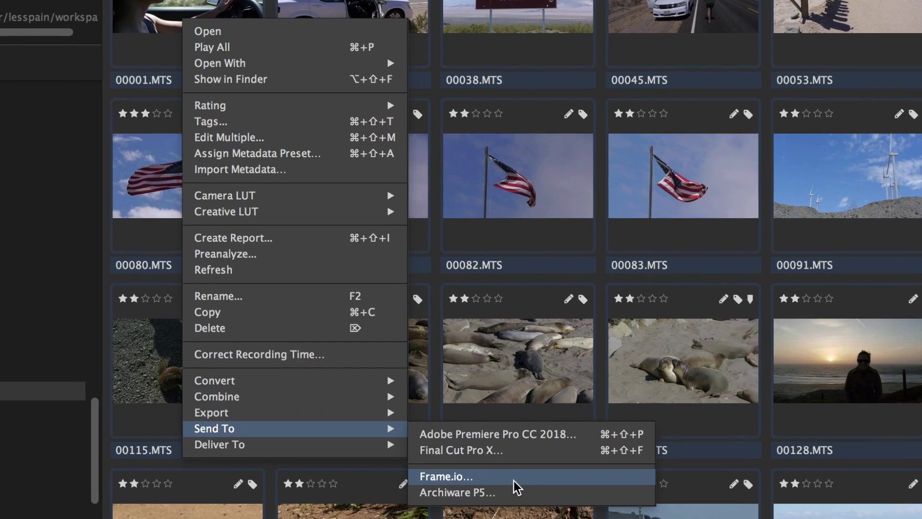
{"action": "left_click", "coordinate": [504, 436]}
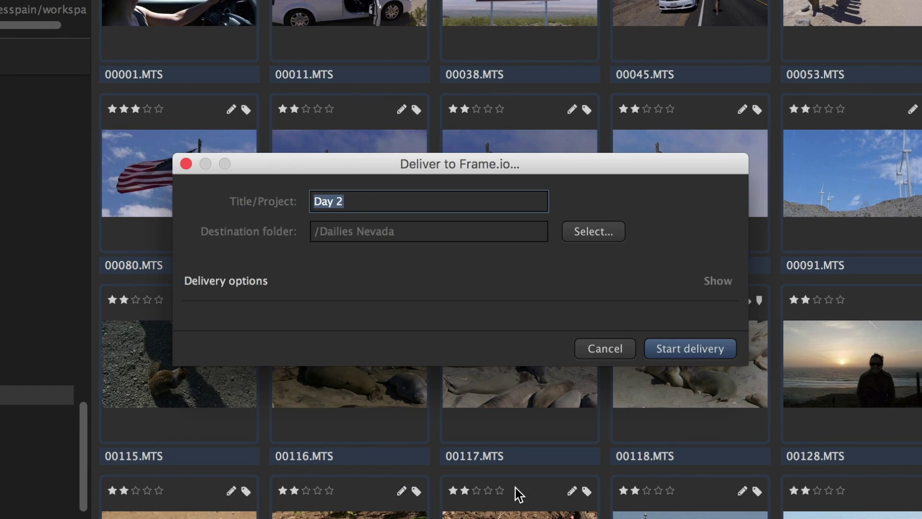
{"action": "left_click", "coordinate": [371, 201]}
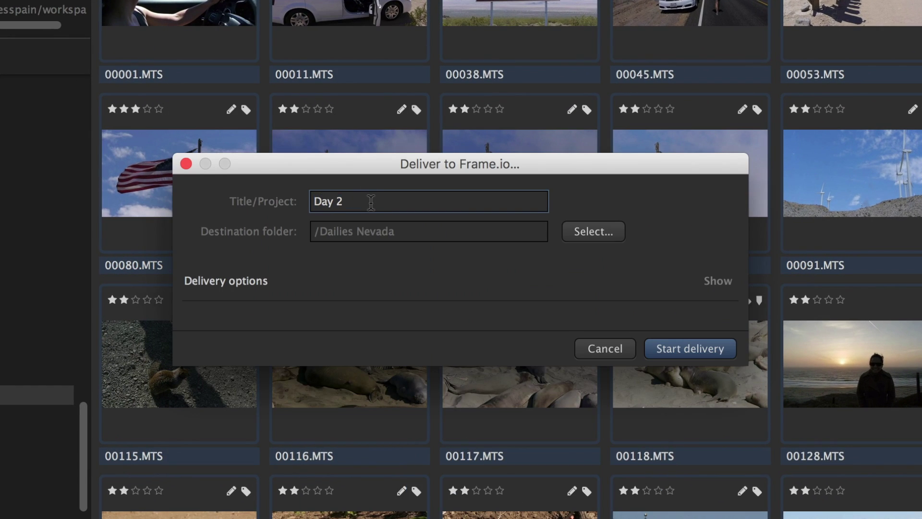
{"action": "key", "text": "BackSpace"}
{"action": "type", "text": "3"}
- Set the destination folder to /Nevada to Cali Roadtrip and start the delivery
{"action": "left_click", "coordinate": [610, 236]}
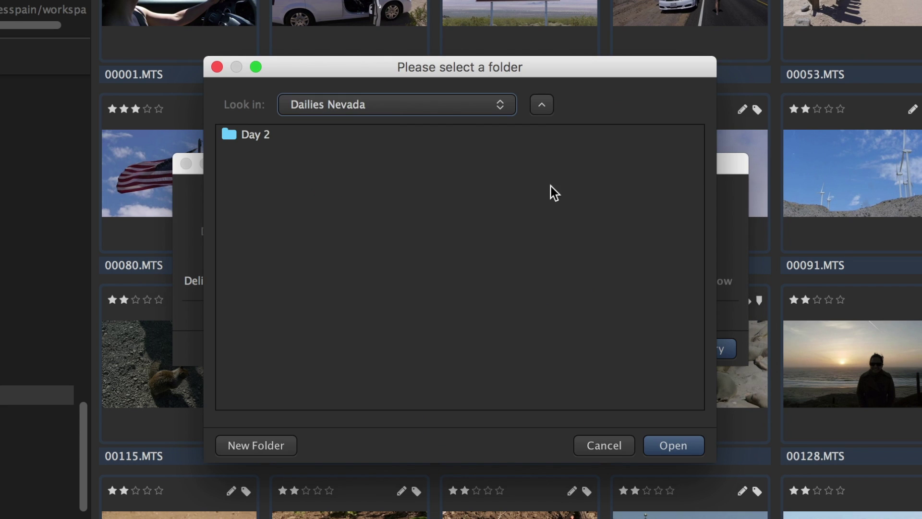
{"action": "left_click", "coordinate": [491, 110]}
{"action": "left_click", "coordinate": [463, 129]}
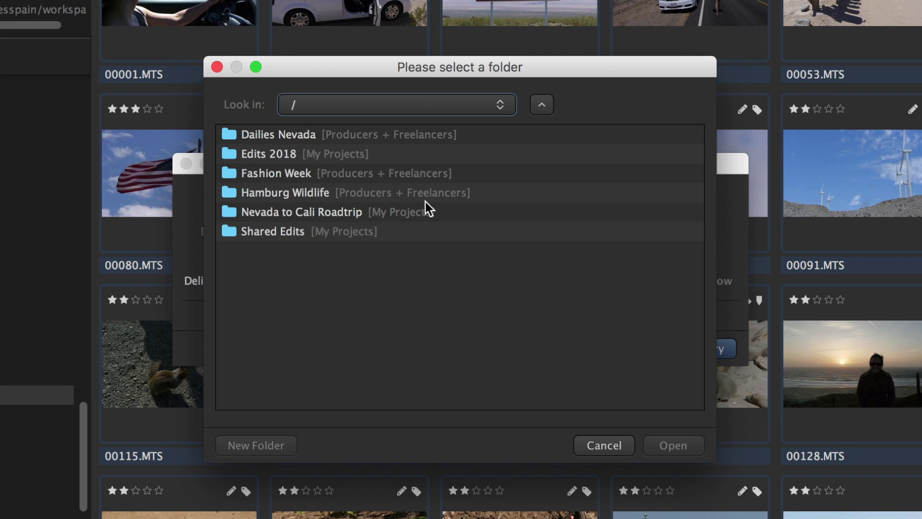
{"action": "double_click", "coordinate": [447, 216]}
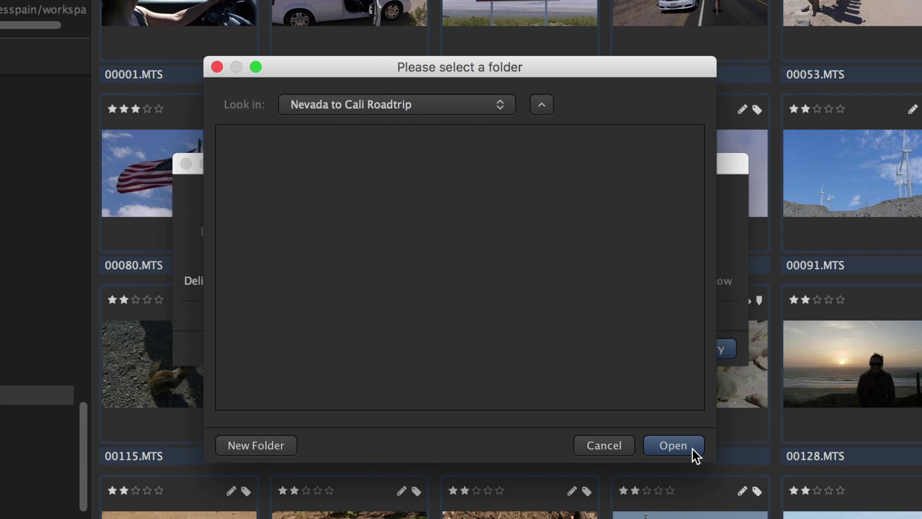
{"action": "left_click", "coordinate": [691, 451]}
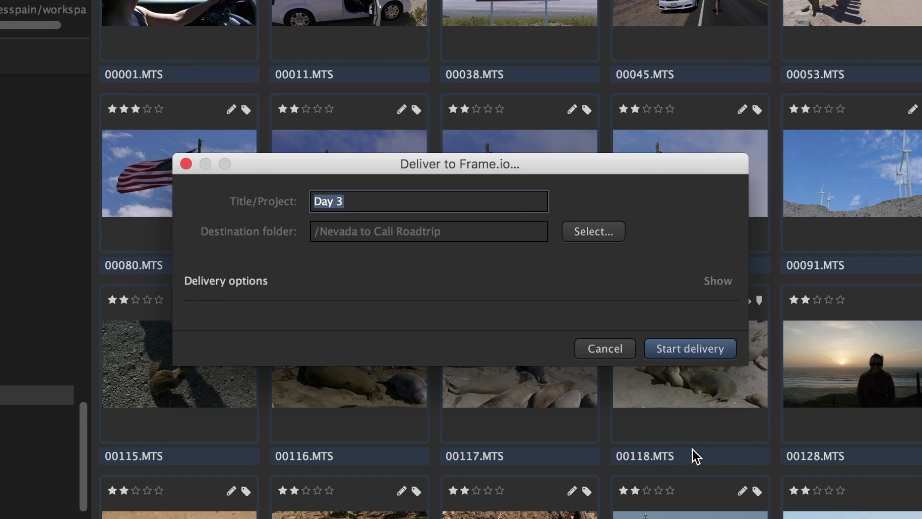
{"action": "left_click", "coordinate": [727, 350]}
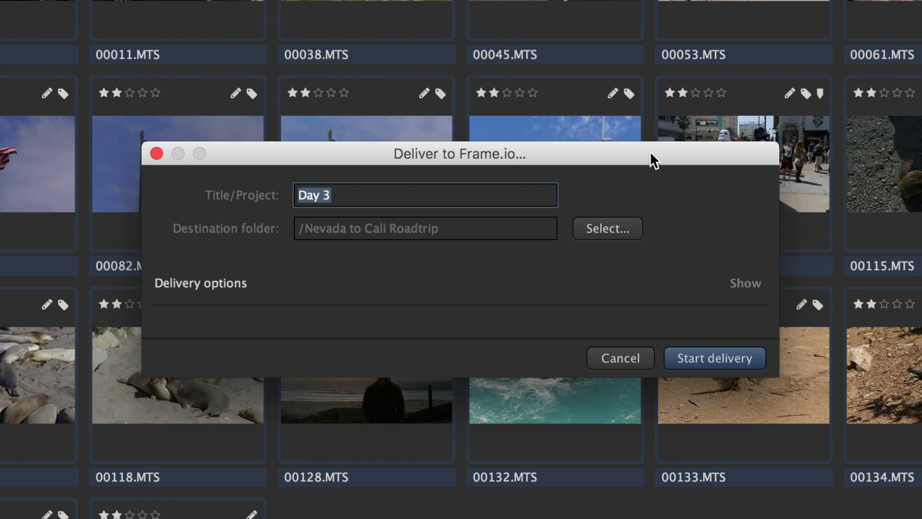
- Expand the delivery options in the Deliver to Frame.io dialog
{"action": "left_click", "coordinate": [745, 287]}
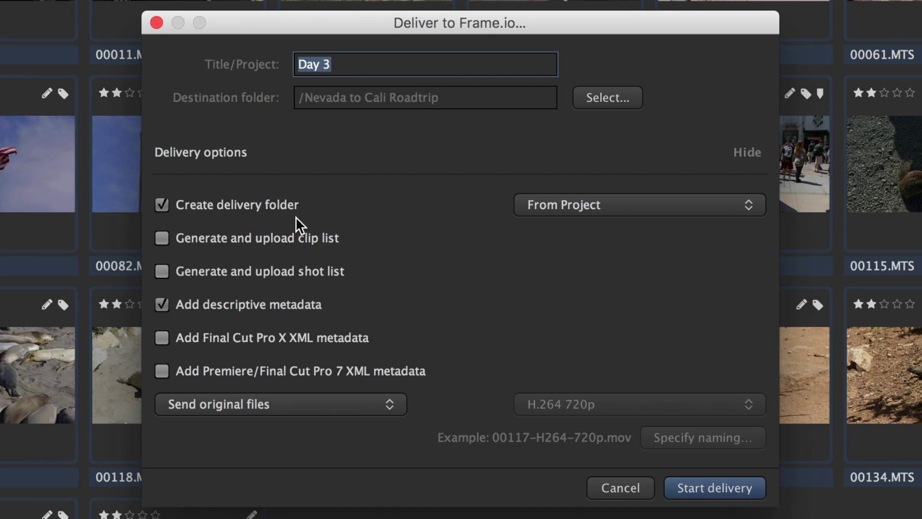
{"action": "left_click", "coordinate": [751, 206]}
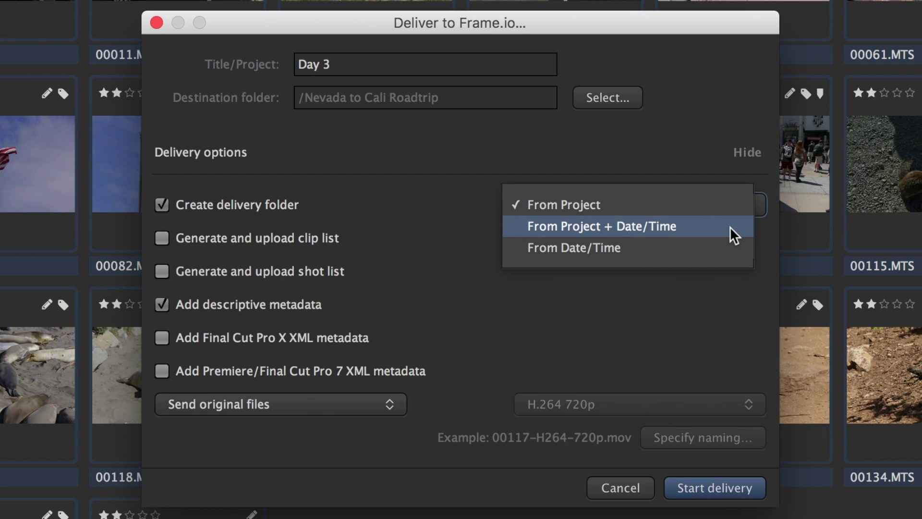
{"action": "left_click", "coordinate": [750, 296]}
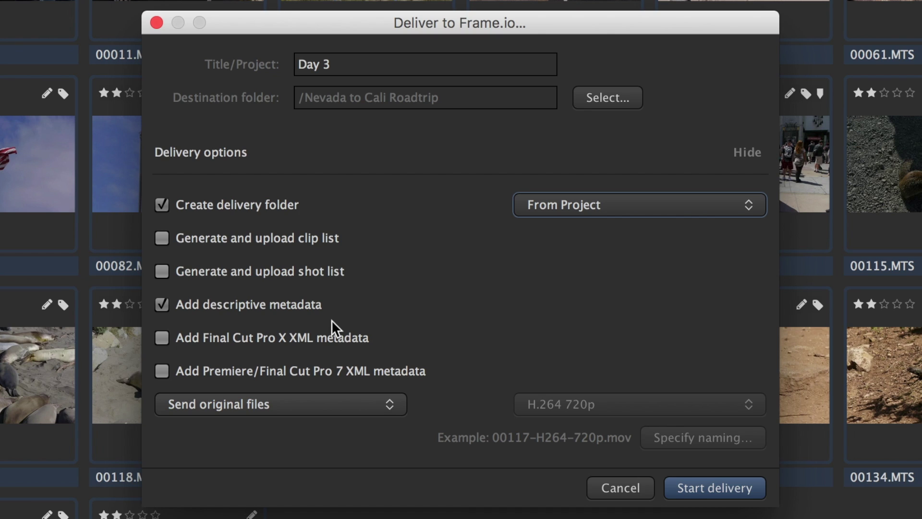
- Send transcoded files instead of originals, using the XDCAM HD422 1080p25 CBR format
{"action": "left_click", "coordinate": [393, 407]}
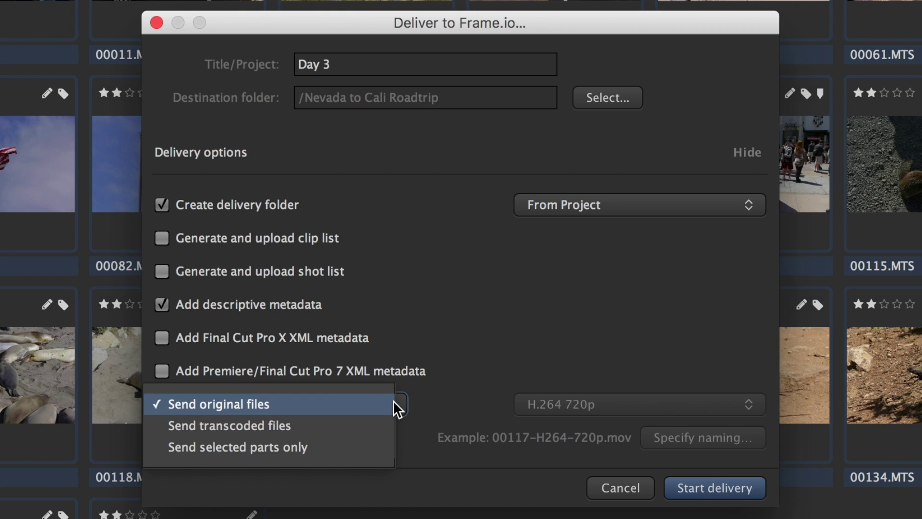
{"action": "left_click", "coordinate": [388, 426]}
{"action": "left_click", "coordinate": [692, 404]}
{"action": "scroll", "coordinate": [700, 465], "scroll_direction": "down", "scroll_amount": 5}
{"action": "scroll", "coordinate": [699, 465], "scroll_direction": "down", "scroll_amount": 10}
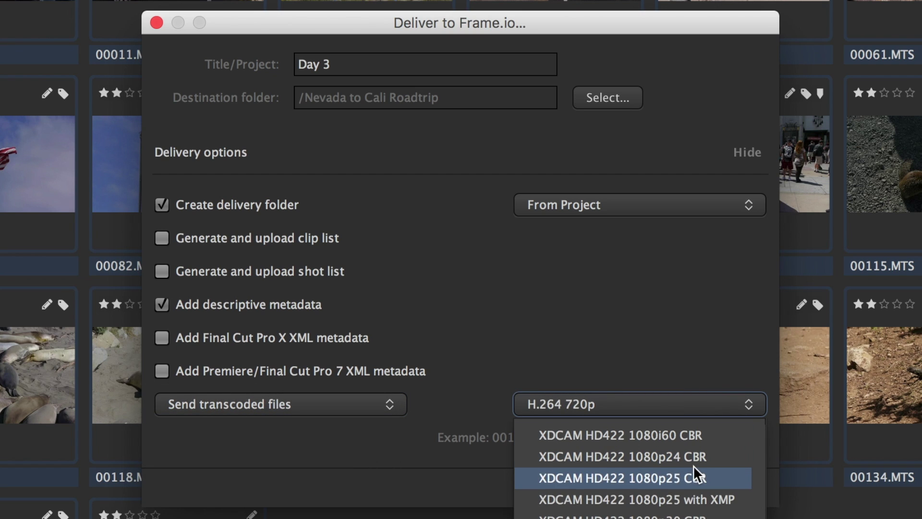
{"action": "left_click", "coordinate": [669, 479]}
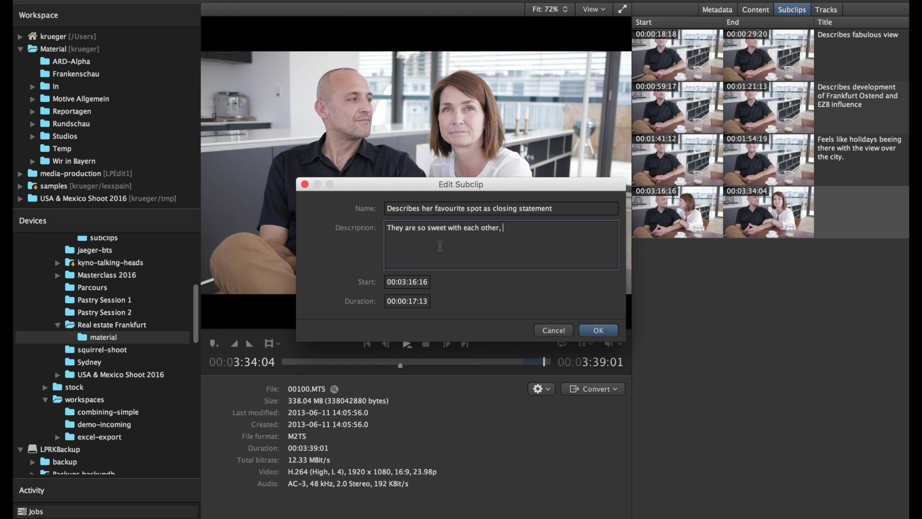
- Enter the text 'we shoul'
{"action": "type", "text": "we shoul"}
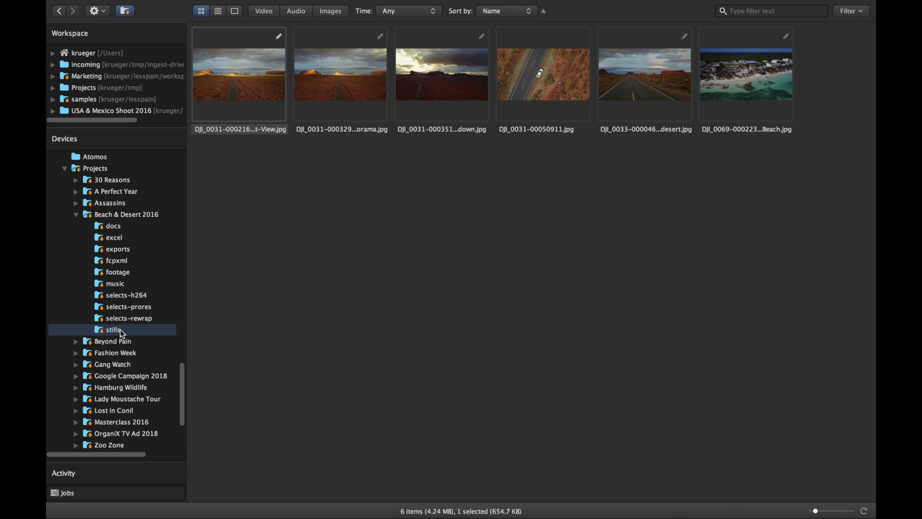
- Open the Great View still and step forward to the fourth of six stills
{"action": "double_click", "coordinate": [217, 57]}
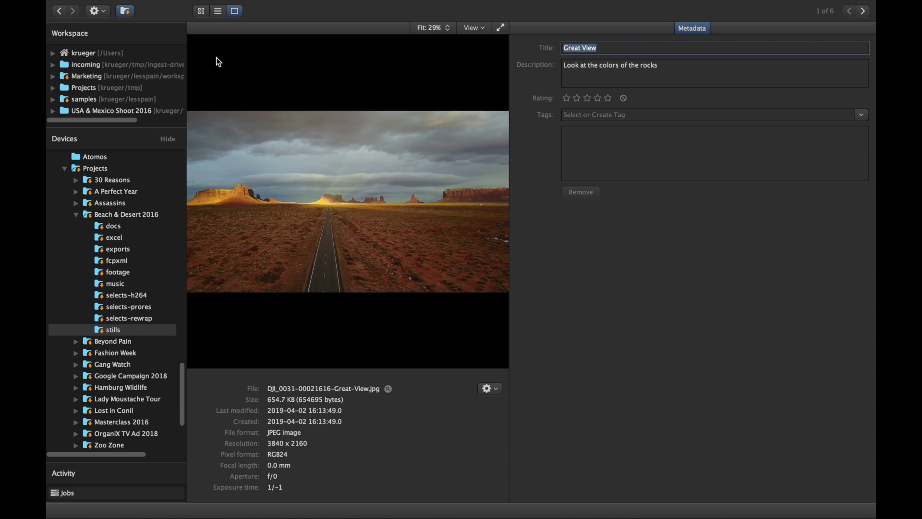
{"action": "left_click", "coordinate": [865, 11]}
{"action": "left_click", "coordinate": [864, 11]}
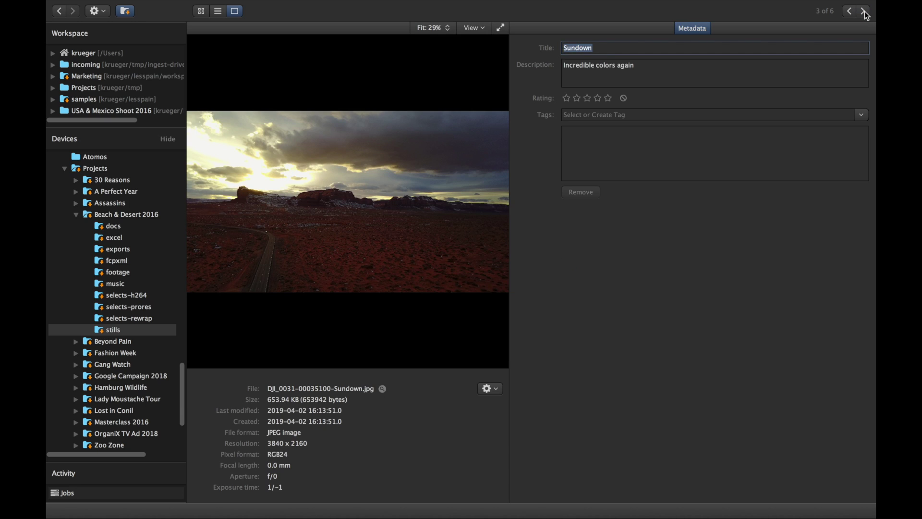
{"action": "left_click", "coordinate": [865, 11]}
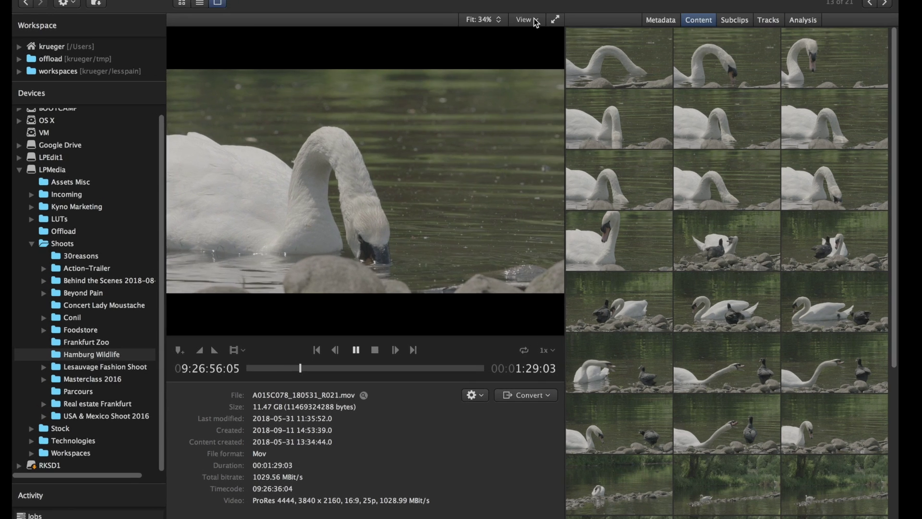
{"action": "left_click", "coordinate": [533, 27]}
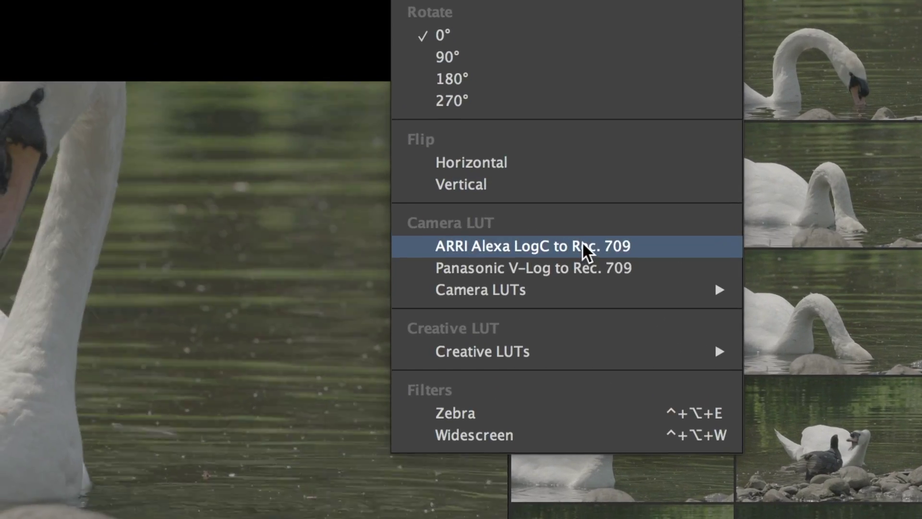
- Preview the swan clip through the ARRI Alexa LogC to Rec. 709 camera LUT
{"action": "left_click", "coordinate": [586, 251]}
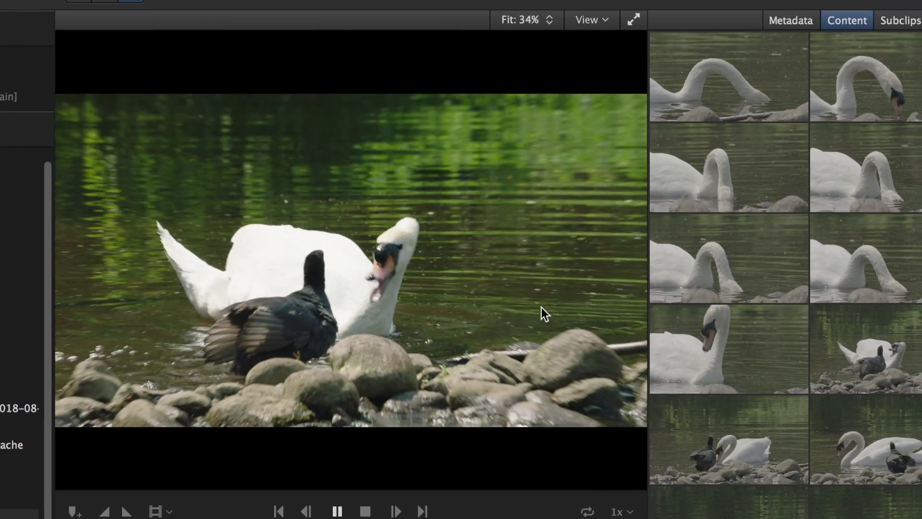